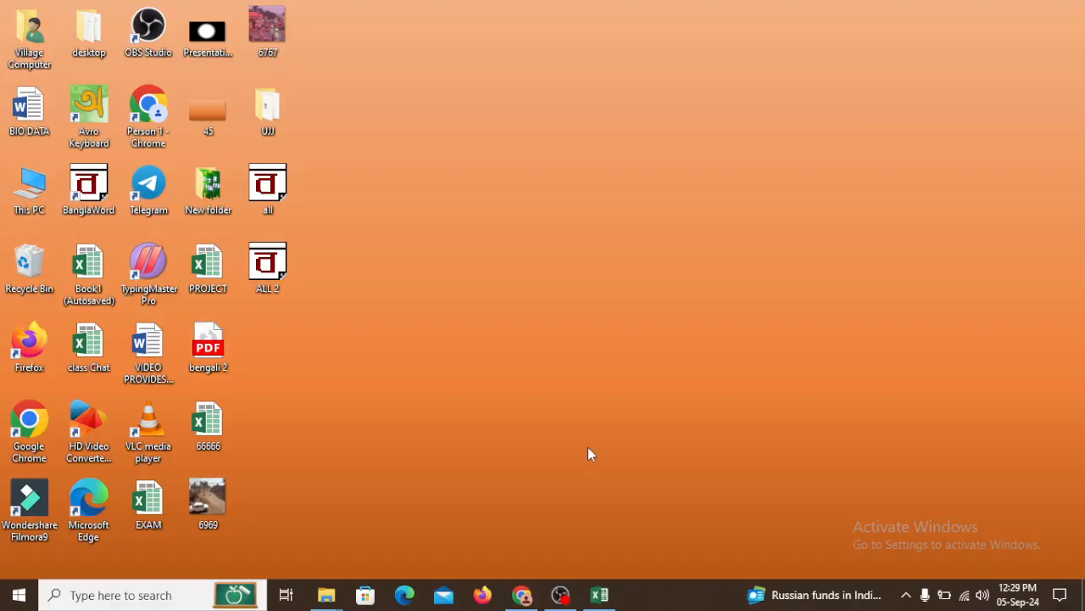
# Switch to the Book1 workbook in Excel and clear all subject marks in F9:J18
pyautogui.click(593, 598)
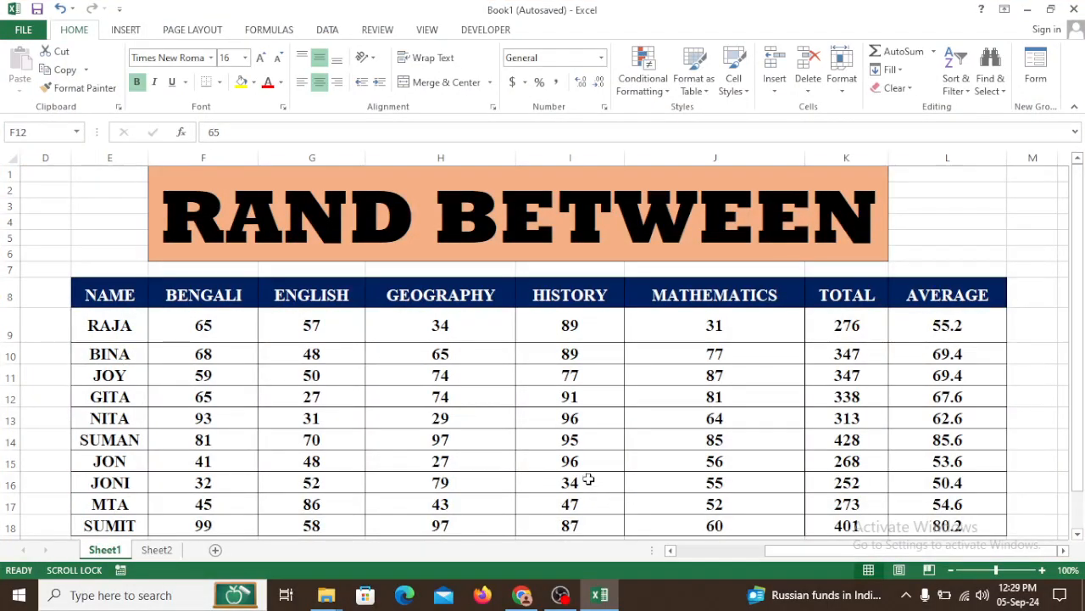
pyautogui.moveTo(217, 335); pyautogui.dragTo(756, 501)
pyautogui.press('Delete')
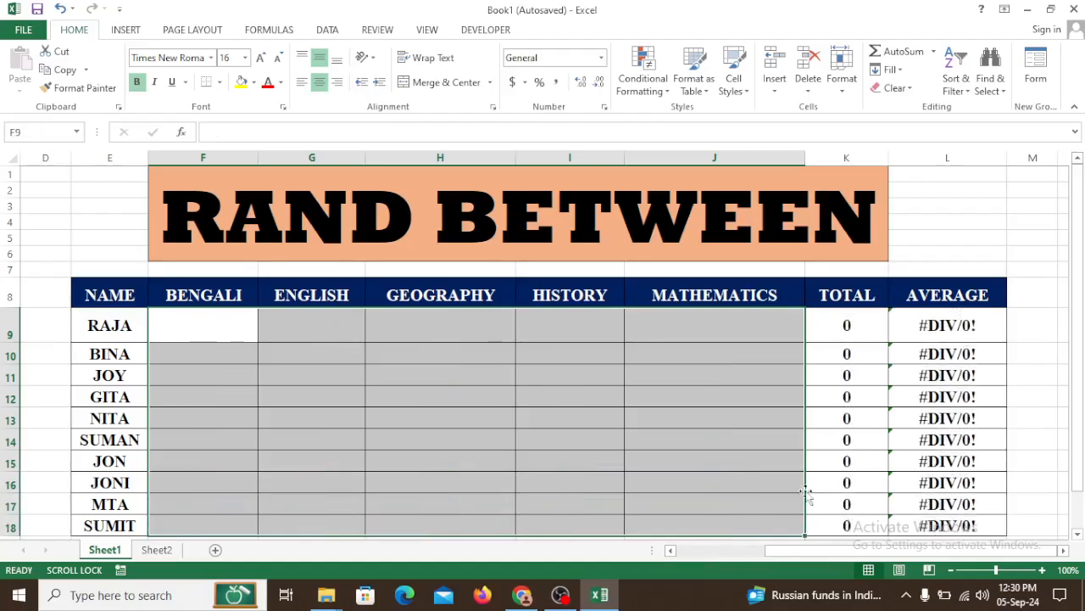
pyautogui.click(405, 353)
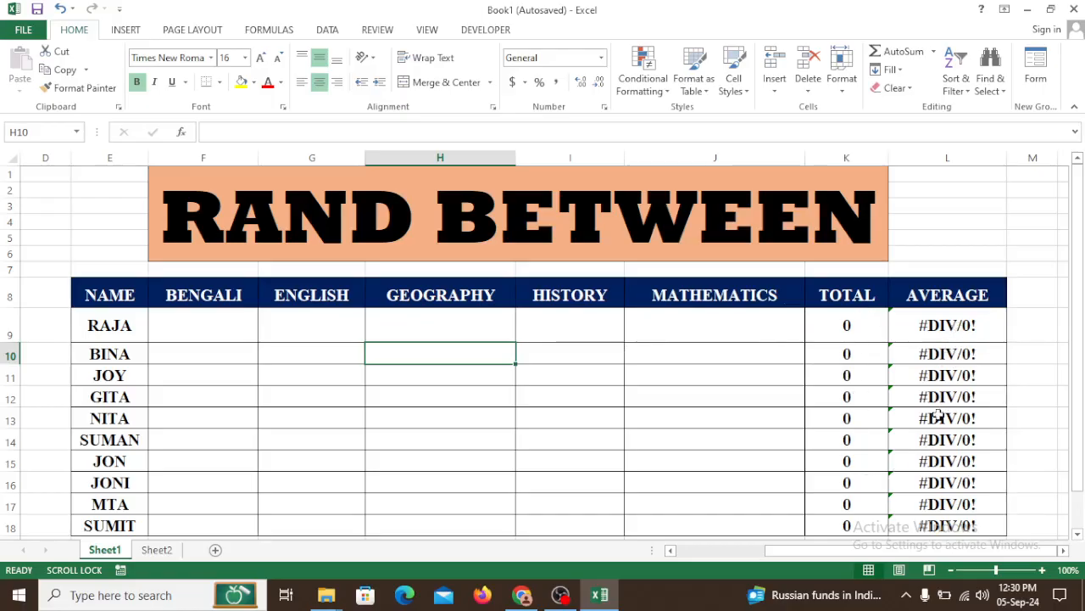
pyautogui.click(548, 350)
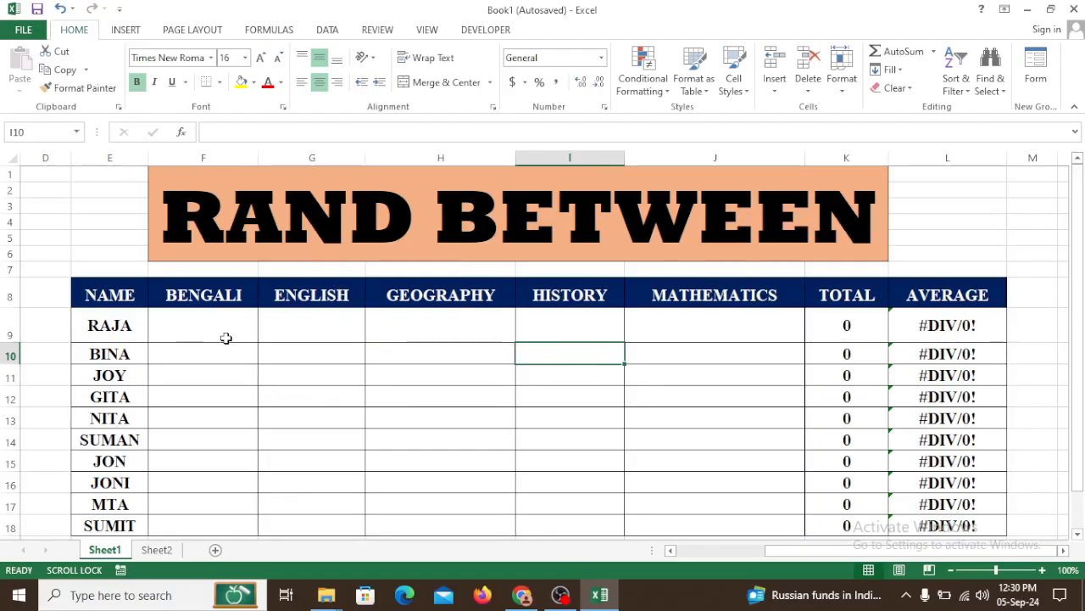
# Enter =RANDBETWEEN(20,99) in F9 and fill the formula down and across the marks range F9:J18
pyautogui.moveTo(221, 331); pyautogui.dragTo(698, 525)
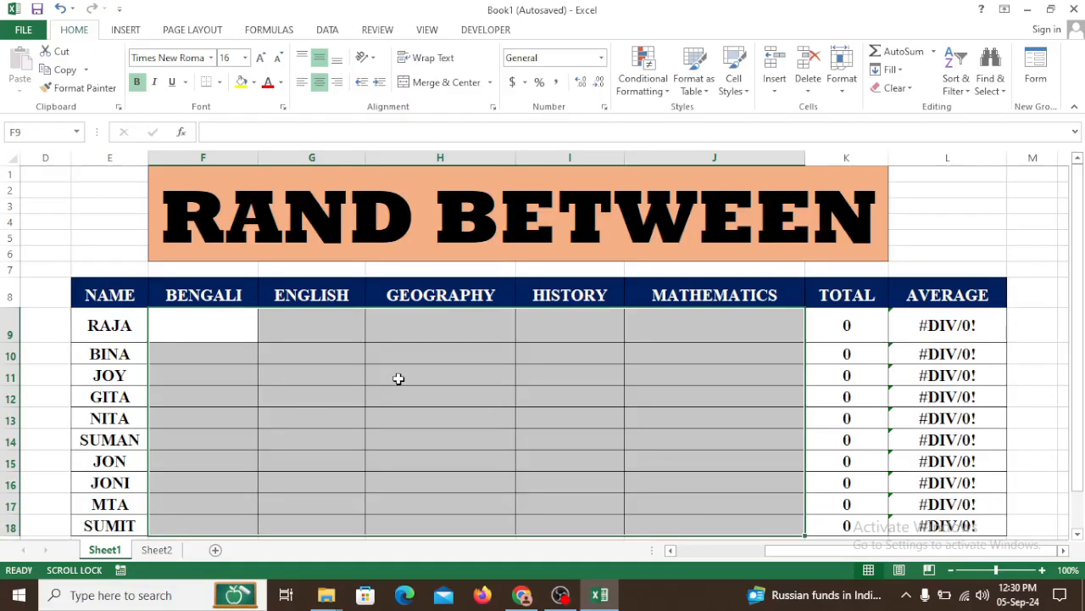
pyautogui.write('=RAM')
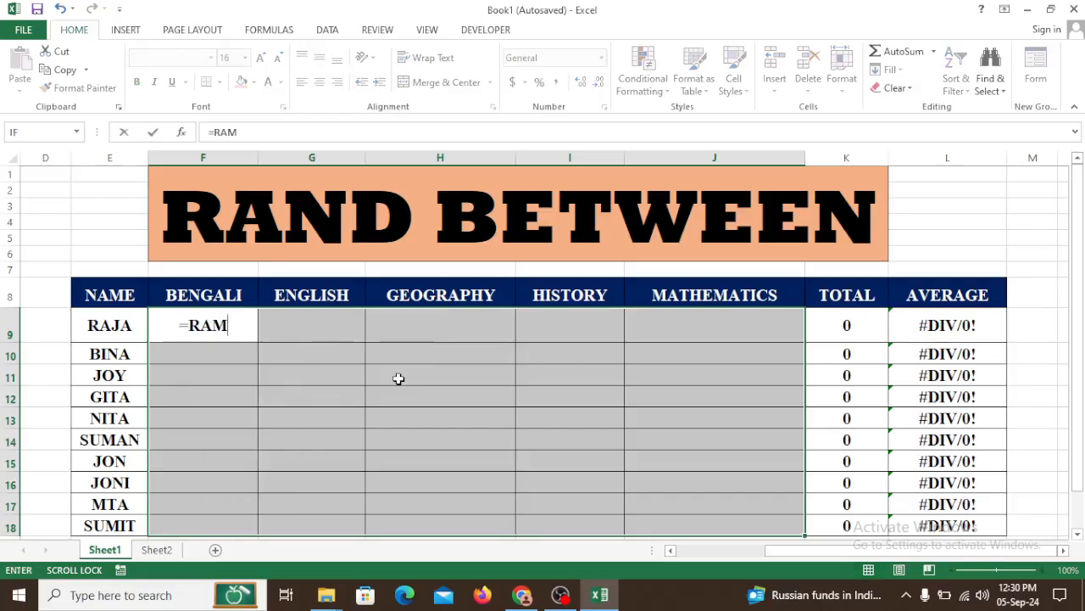
pyautogui.press('BackSpace')
pyautogui.write('ND')
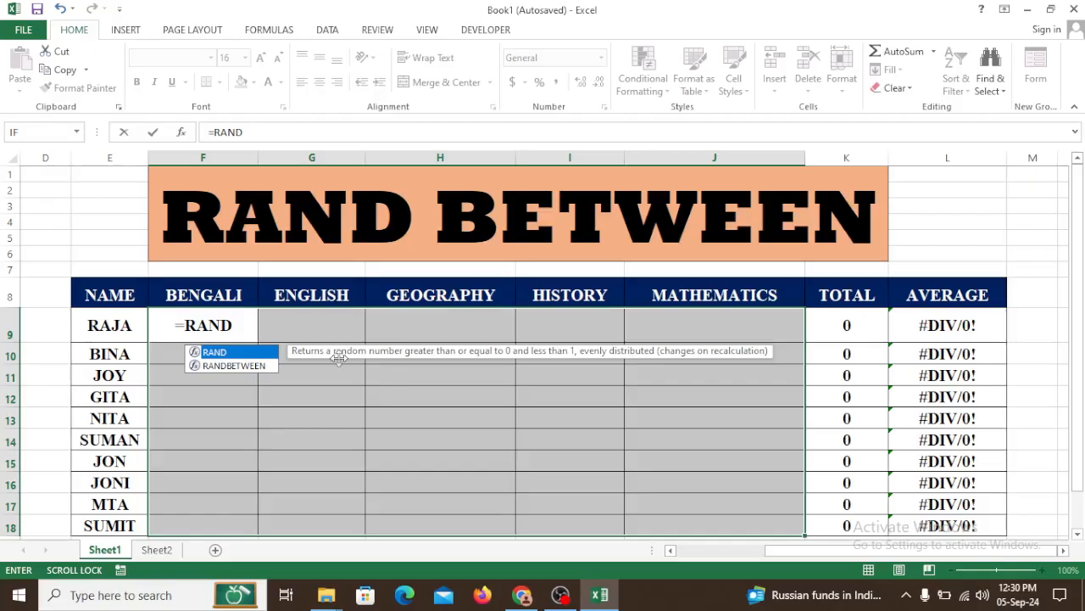
pyautogui.doubleClick(250, 366)
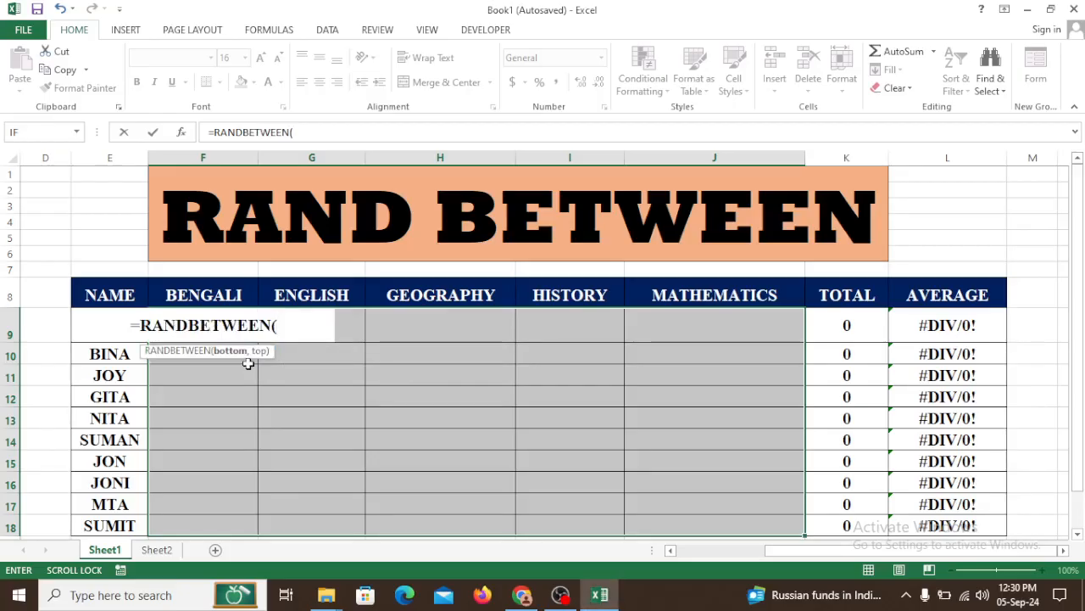
pyautogui.write('20,')
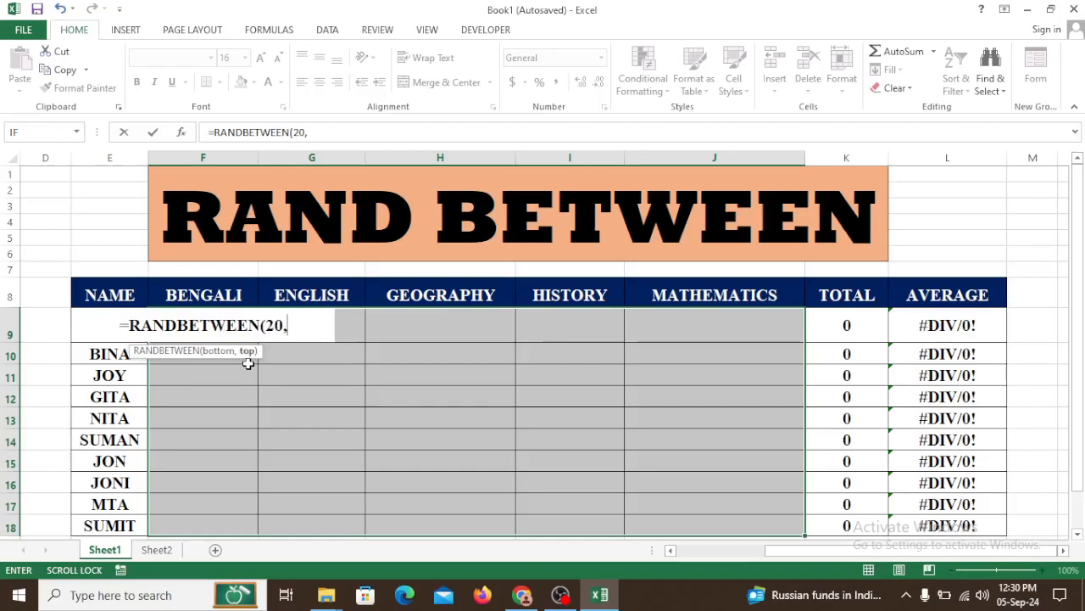
pyautogui.write('99')
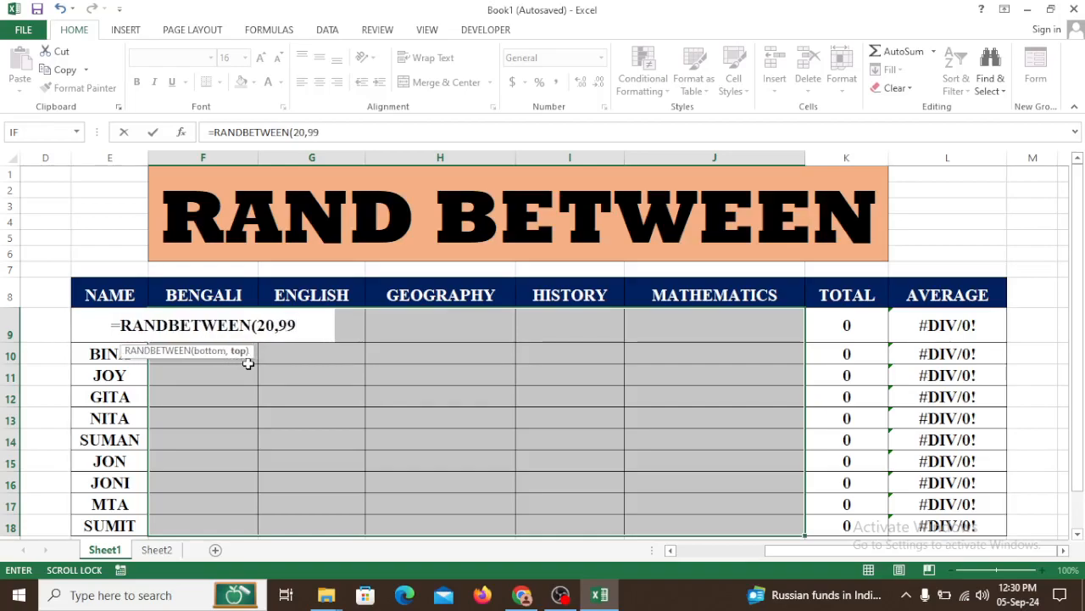
pyautogui.write(')')
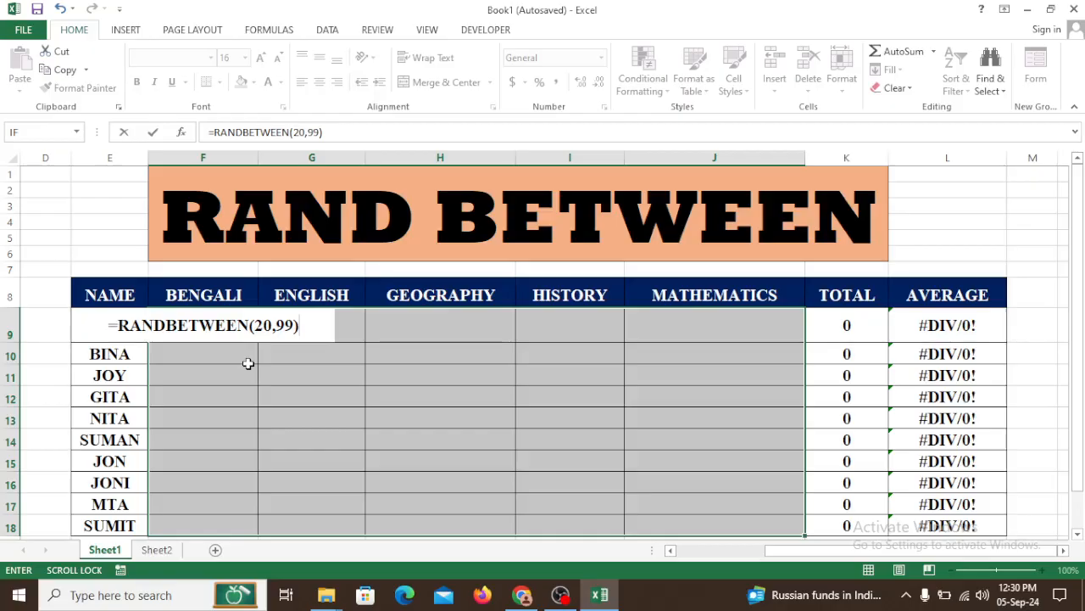
pyautogui.press('Return')
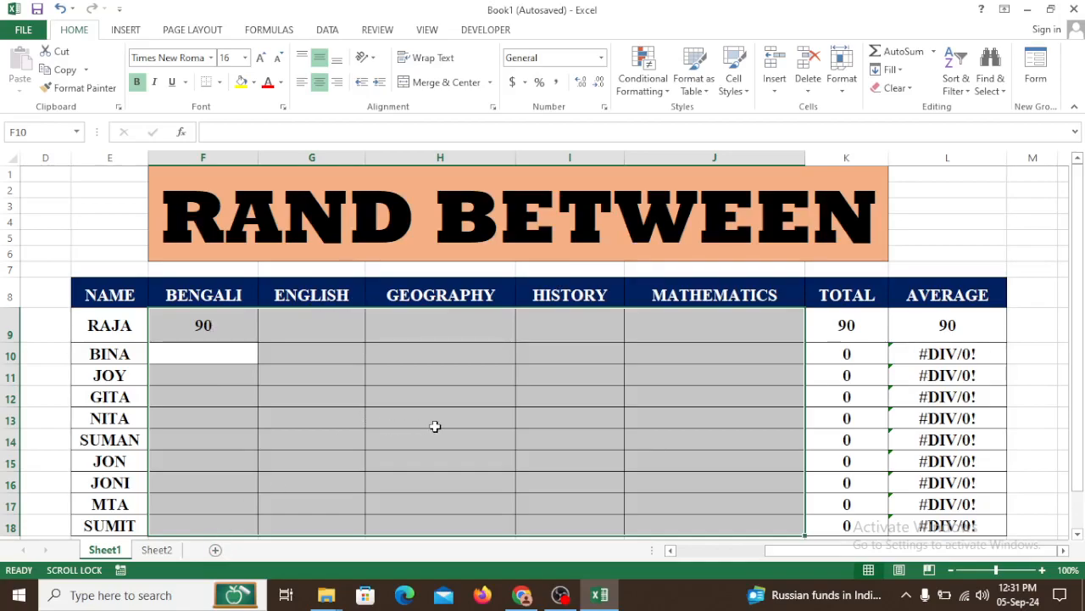
pyautogui.hotkey('ctrl', 'd')
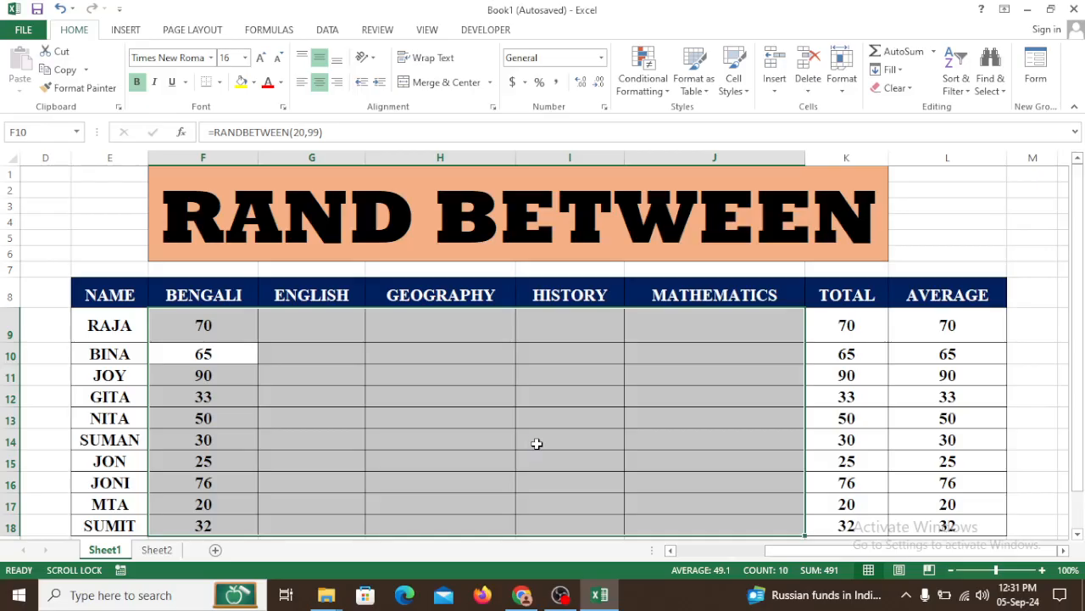
pyautogui.hotkey('ctrl', 'r')
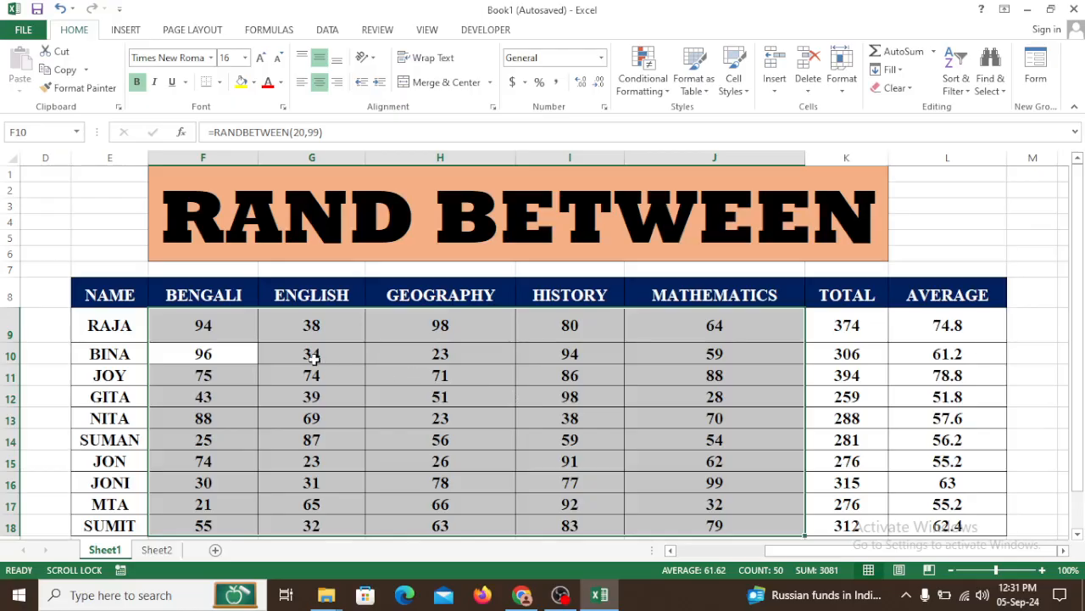
# Replace the formula in F9, the first student's Bengali mark, with the fixed value 56
pyautogui.click(229, 336)
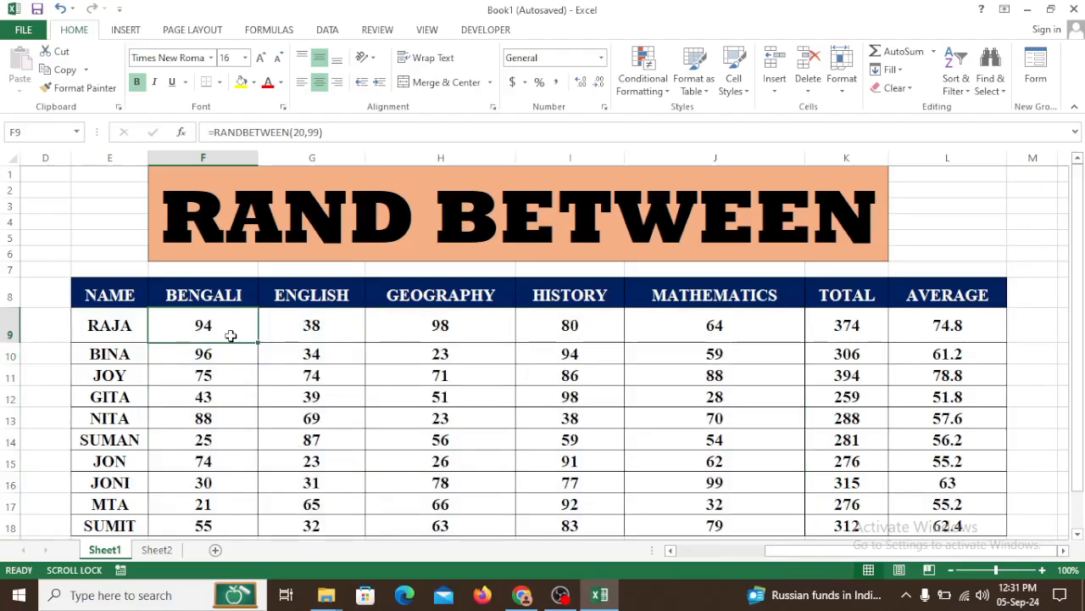
pyautogui.write('56')
pyautogui.press('Return')
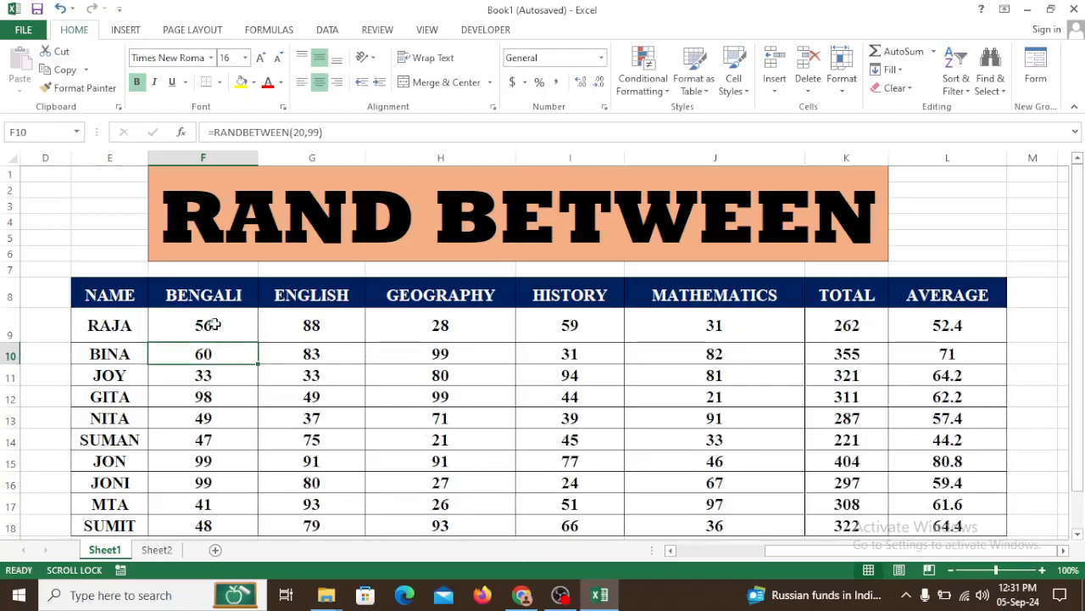
# Convert the marks in F9:J18 to fixed numbers by copying the range and pasting it over itself as values
pyautogui.moveTo(208, 323)
pyautogui.mouseDown()
pyautogui.moveTo(717, 455)
pyautogui.moveTo(743, 522)
pyautogui.mouseUp()
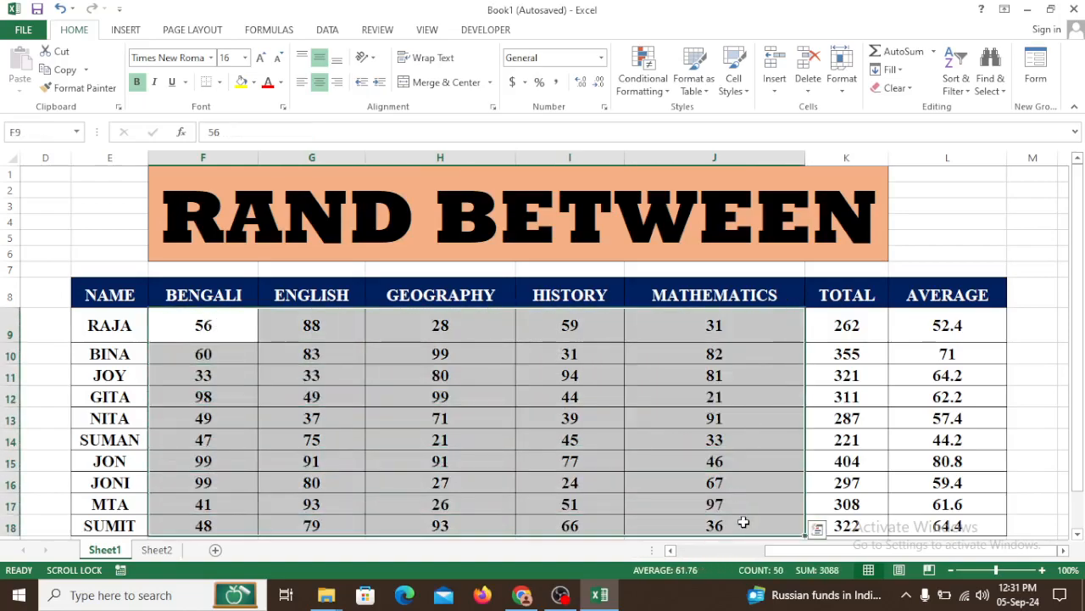
pyautogui.hotkey('ctrl', 'c')
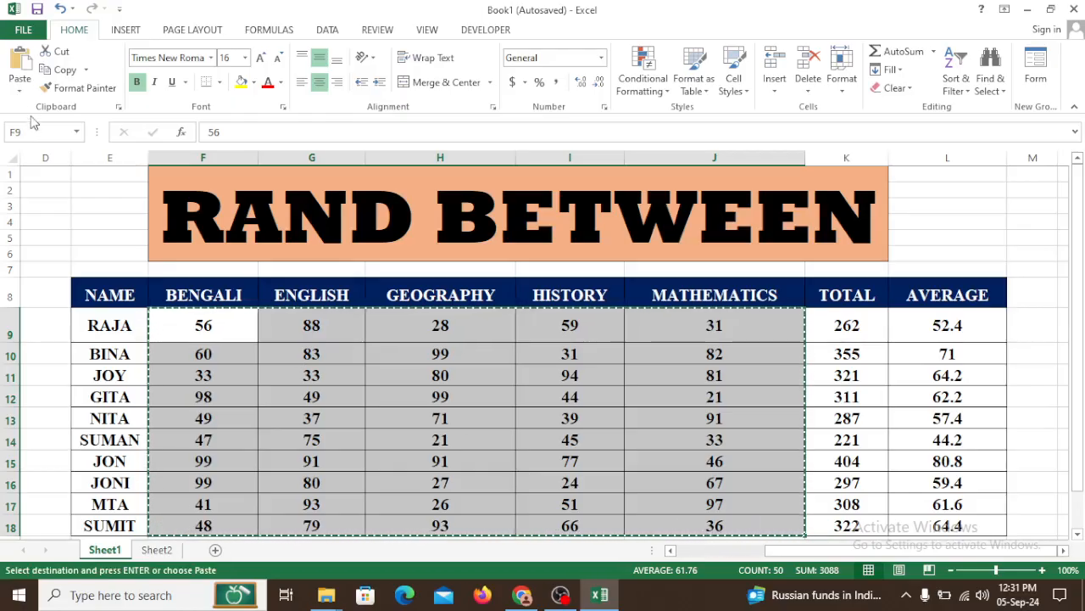
pyautogui.click(20, 91)
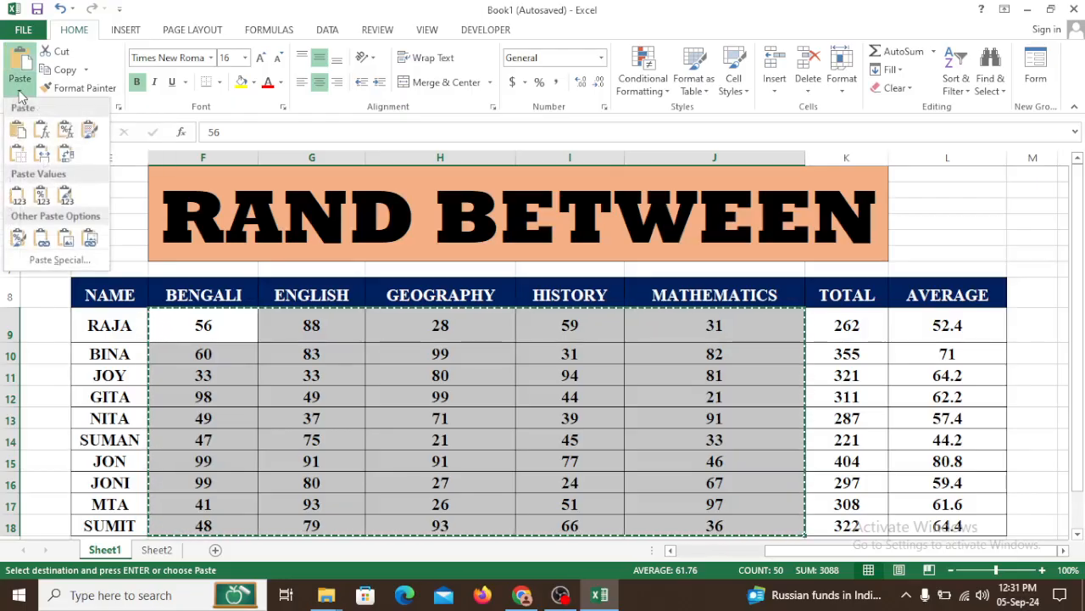
pyautogui.click(17, 201)
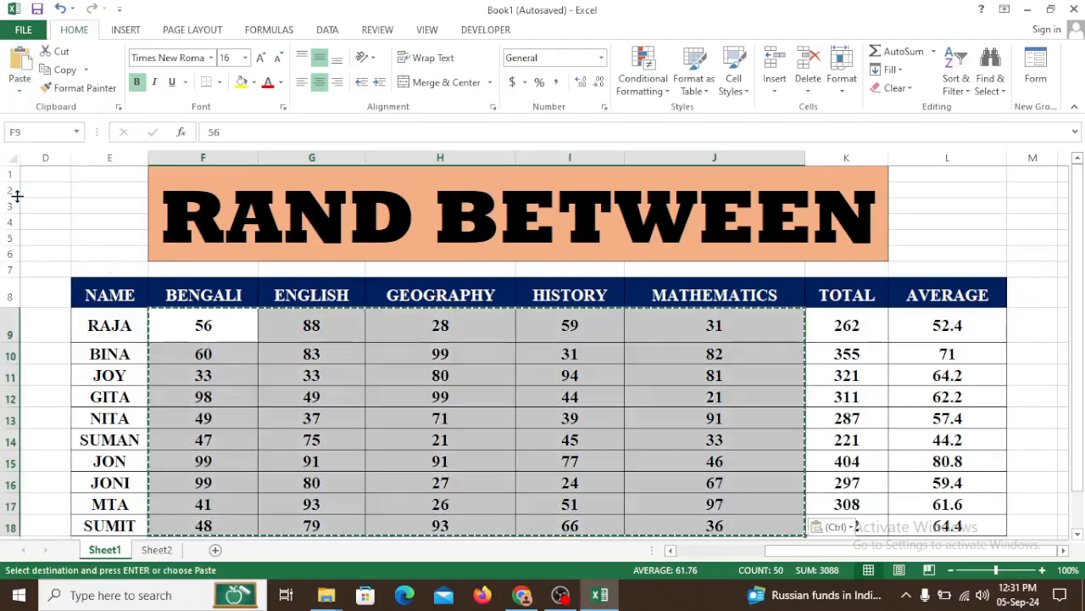
pyautogui.doubleClick(468, 418)
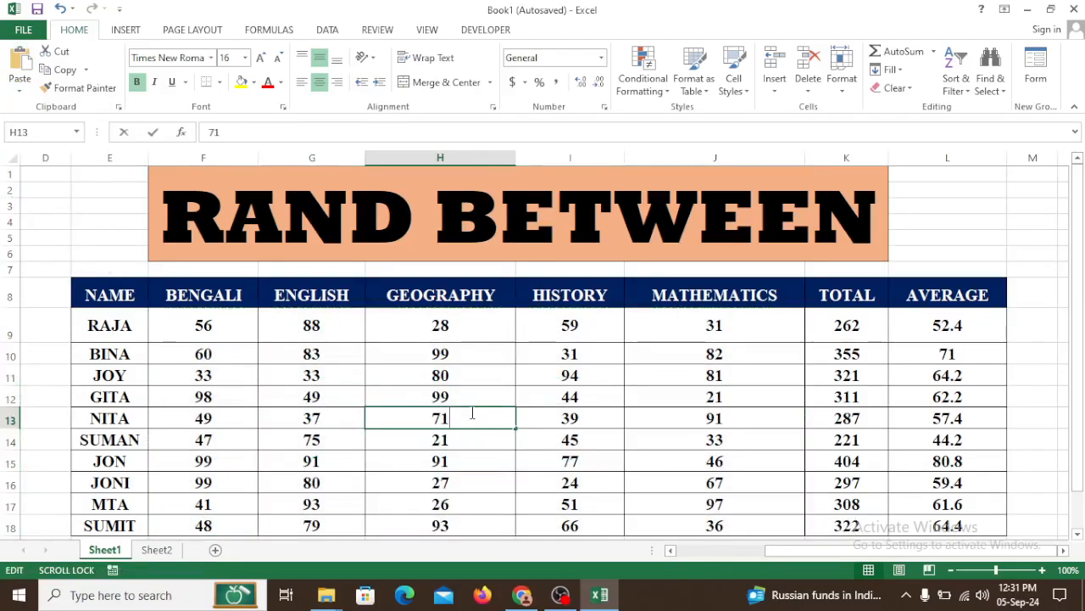
# Set the Bengali mark in F11 to 65
pyautogui.click(219, 377)
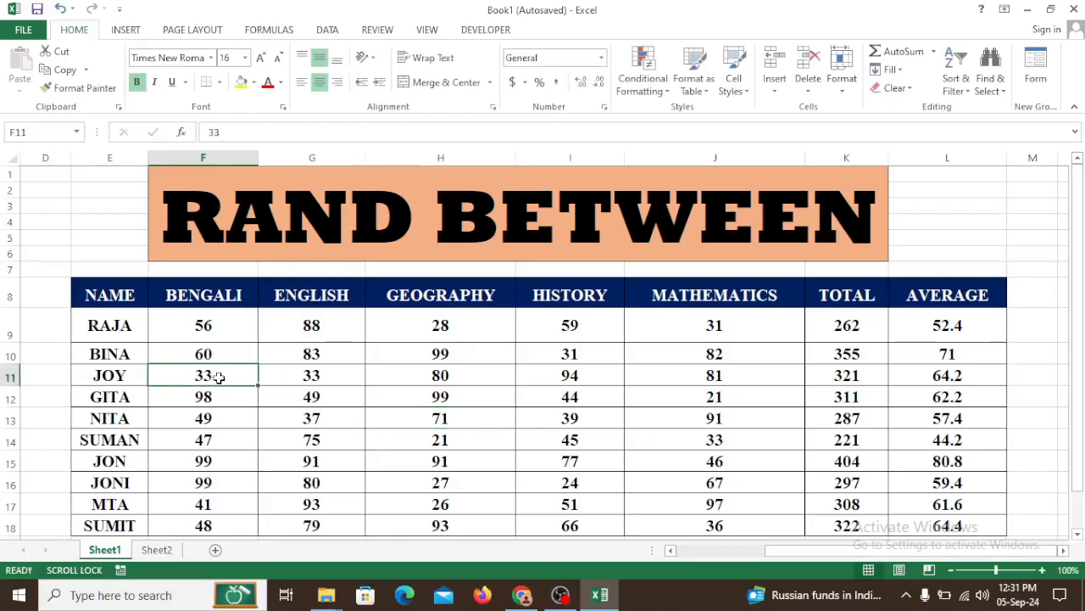
pyautogui.write('65')
pyautogui.press('Return')
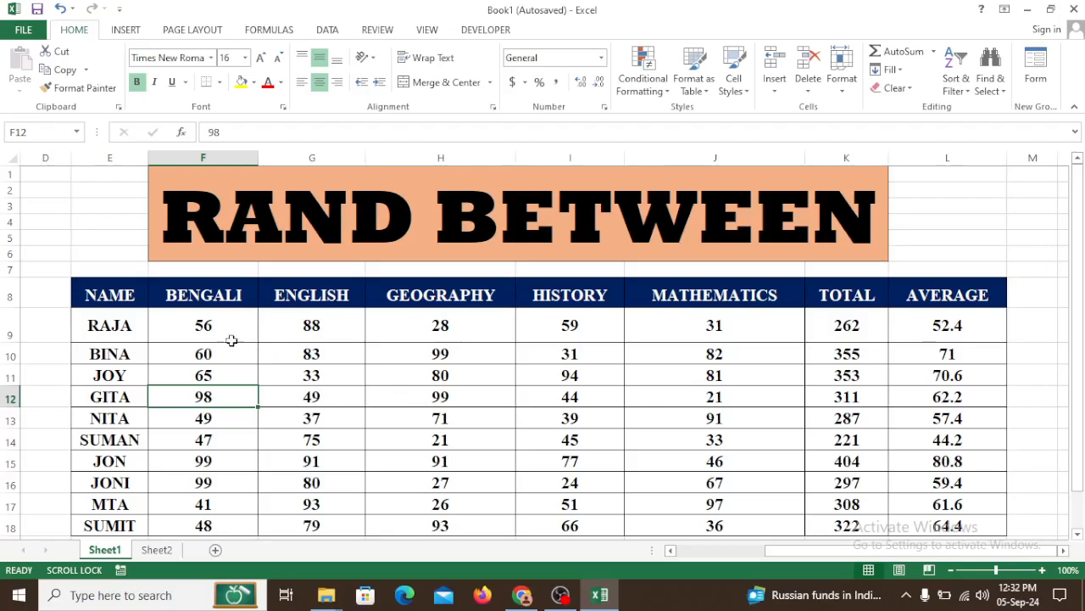
# Clear the fixed marks from F9:J18, leaving the total and average formulas in place
pyautogui.moveTo(213, 325); pyautogui.dragTo(683, 518)
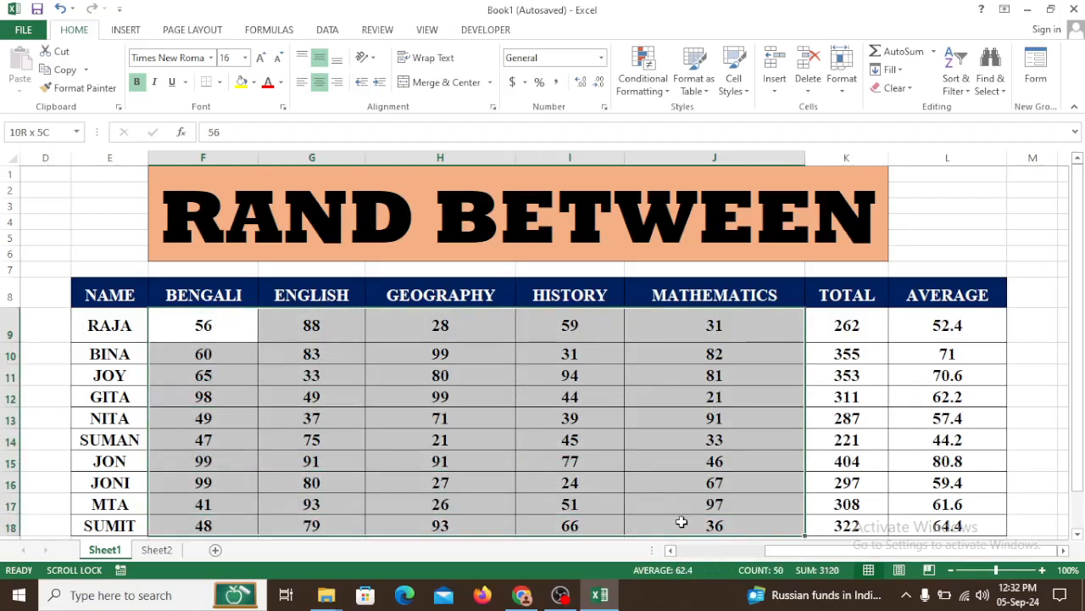
pyautogui.press('Delete')
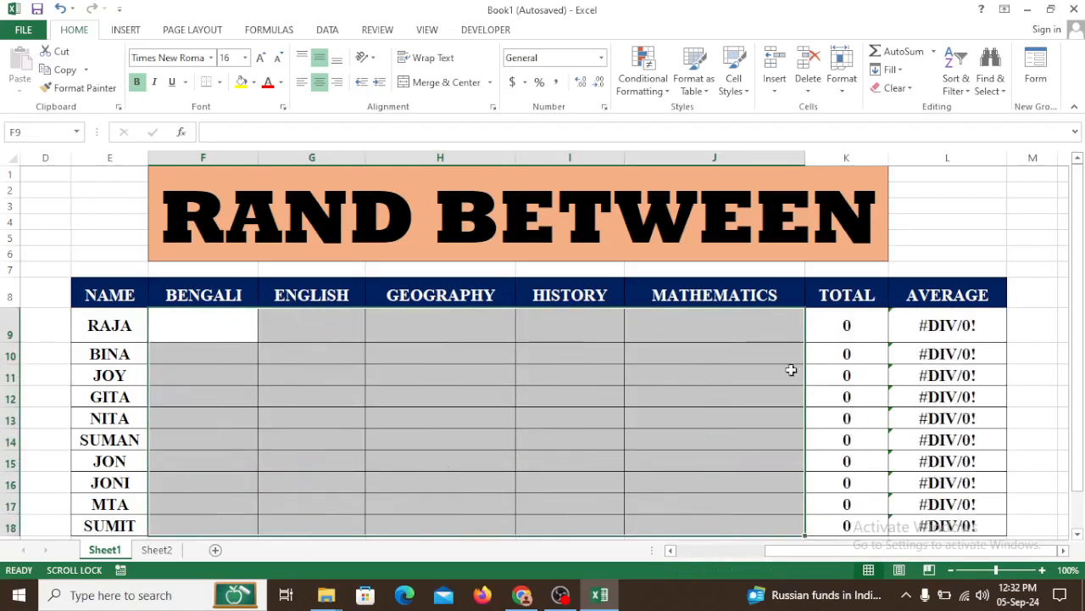
pyautogui.click(879, 326)
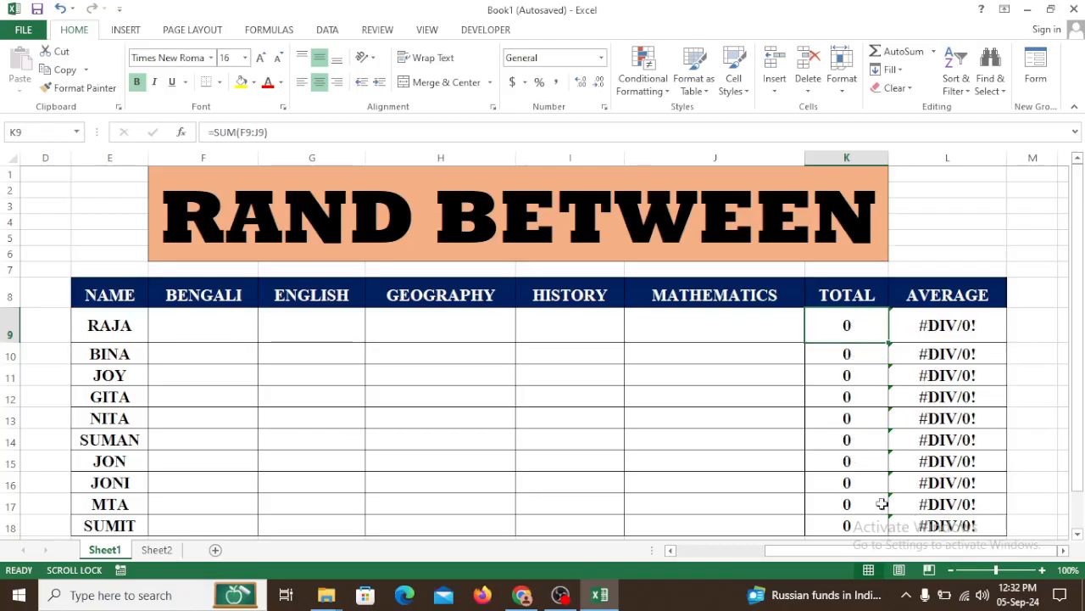
# Enter =RANDBETWEEN(20,90) in F9 and fill the formula down and across all subject columns to J18
pyautogui.moveTo(213, 320); pyautogui.dragTo(672, 525)
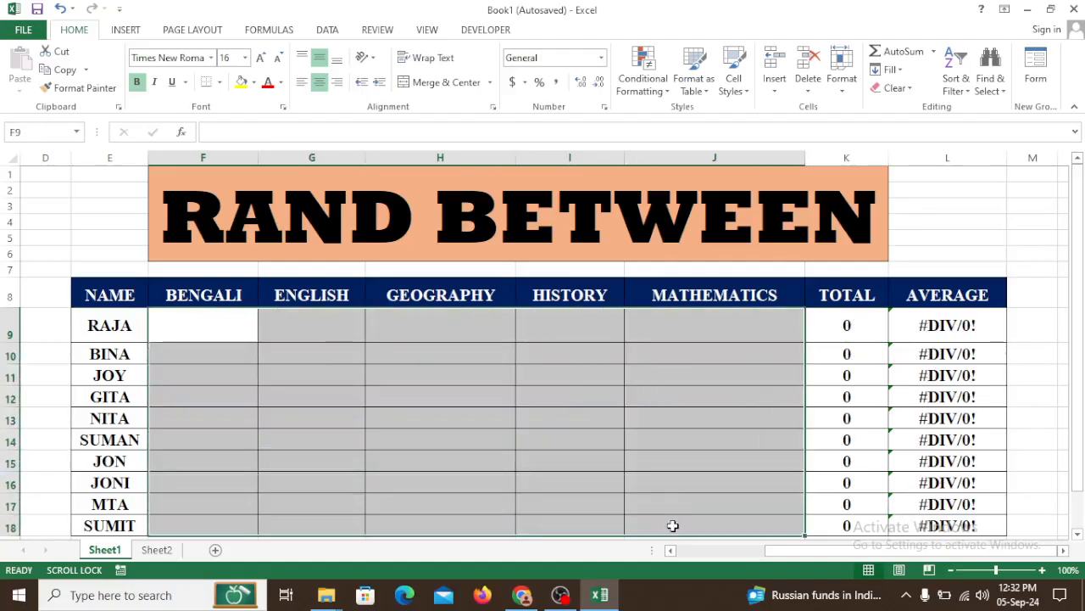
pyautogui.write('=R')
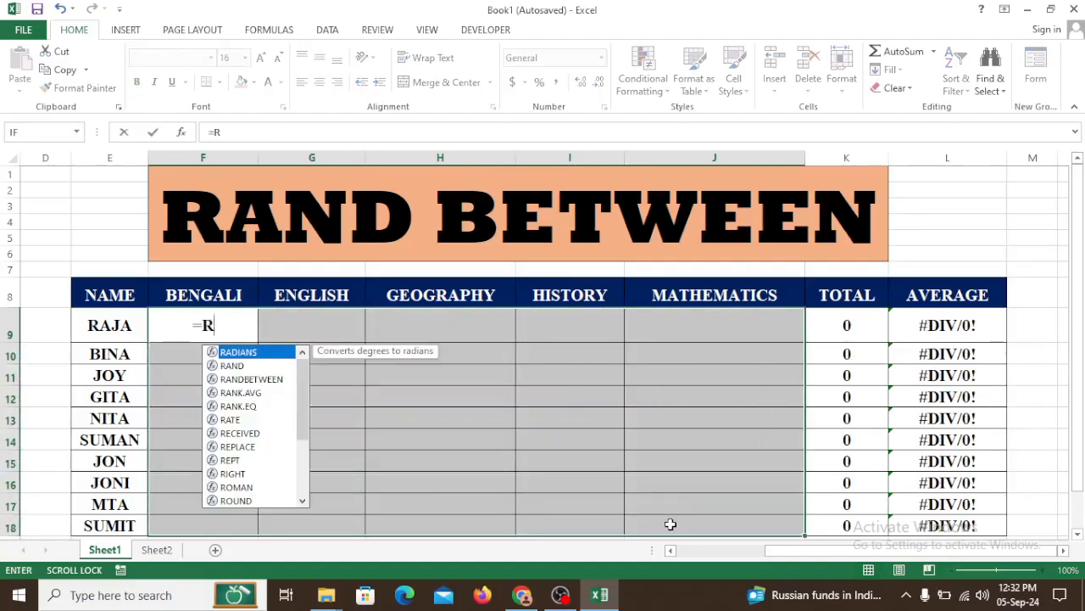
pyautogui.write('AND')
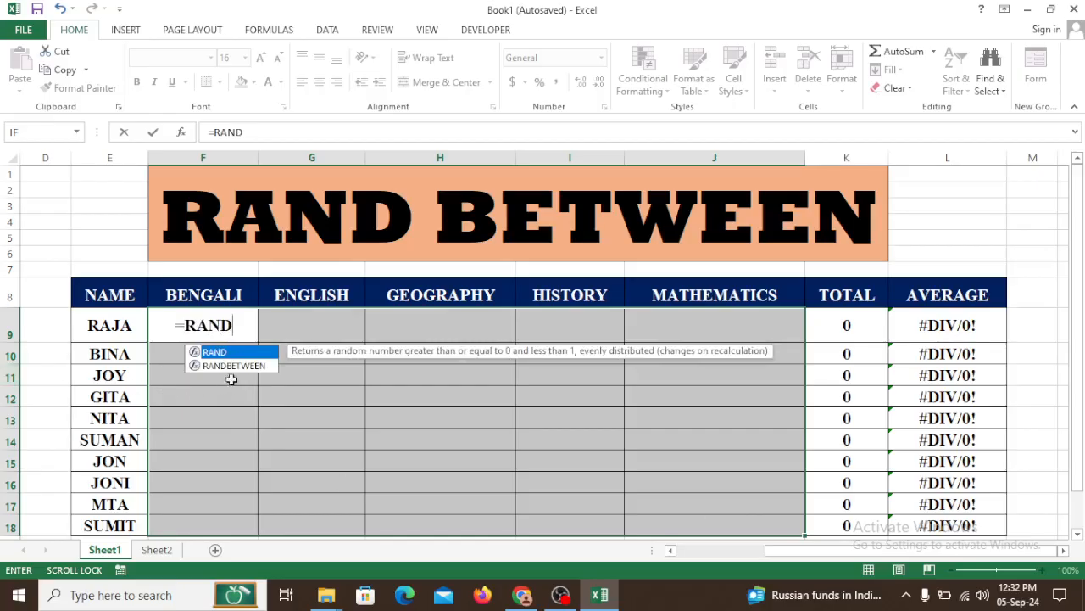
pyautogui.doubleClick(234, 366)
pyautogui.write('20,')
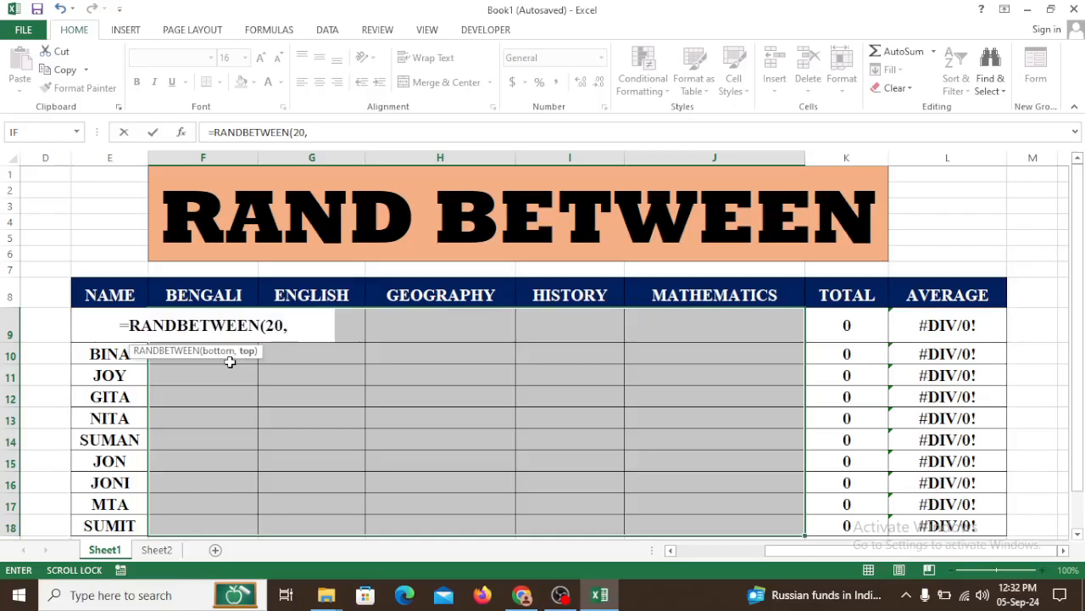
pyautogui.write('90)')
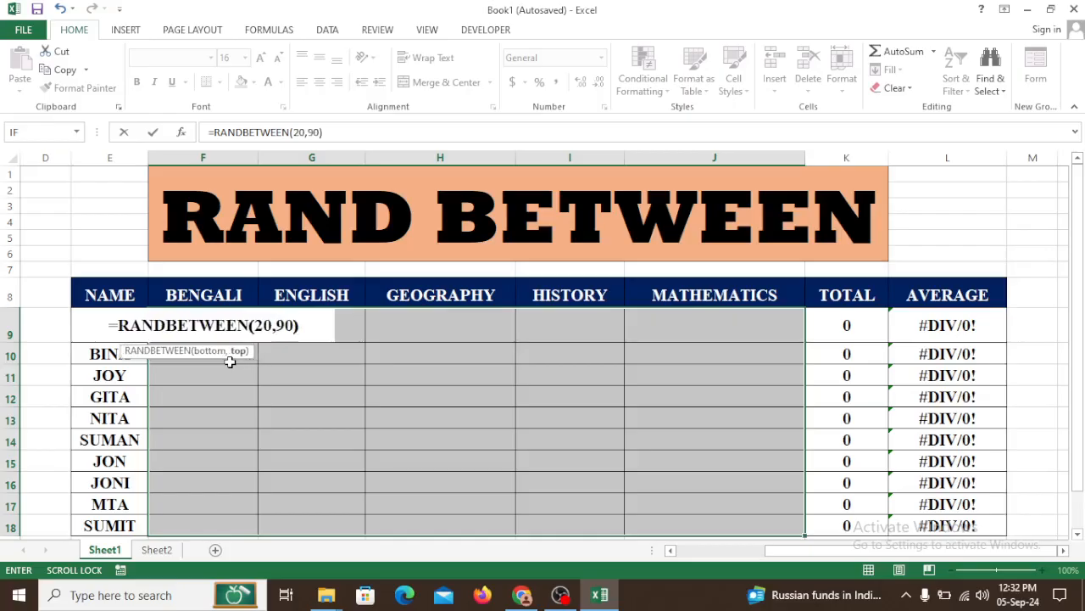
pyautogui.press('Return')
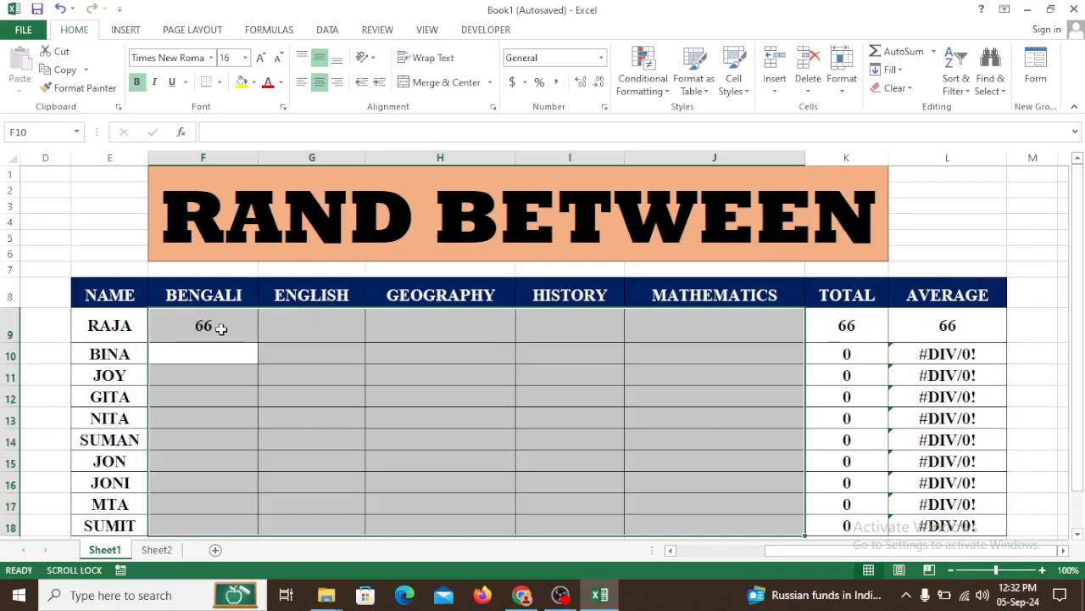
pyautogui.hotkey('ctrl', 'v')
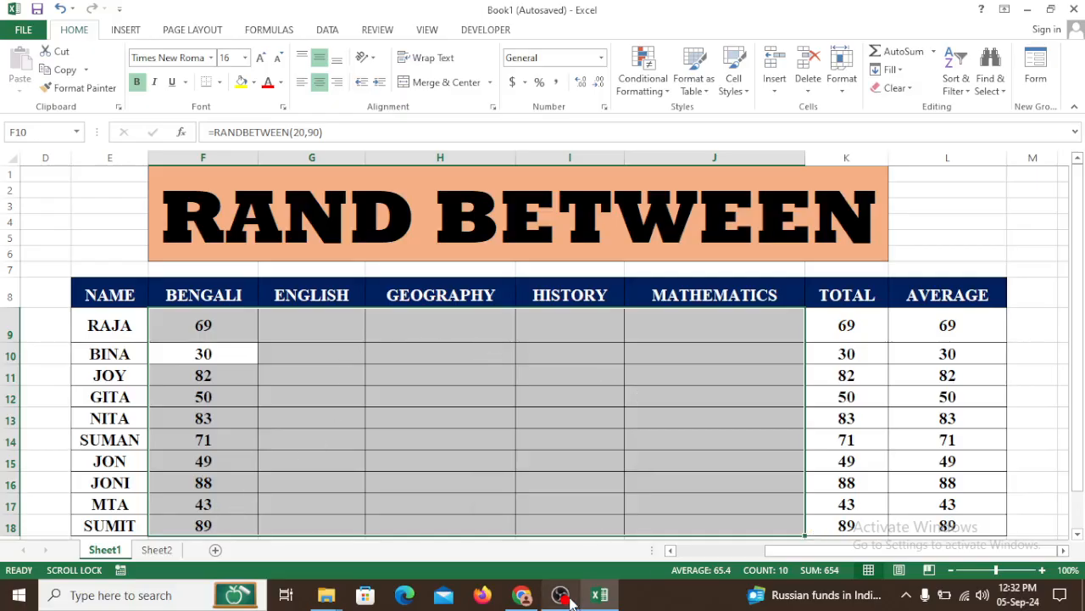
pyautogui.hotkey('ctrl', 'v')
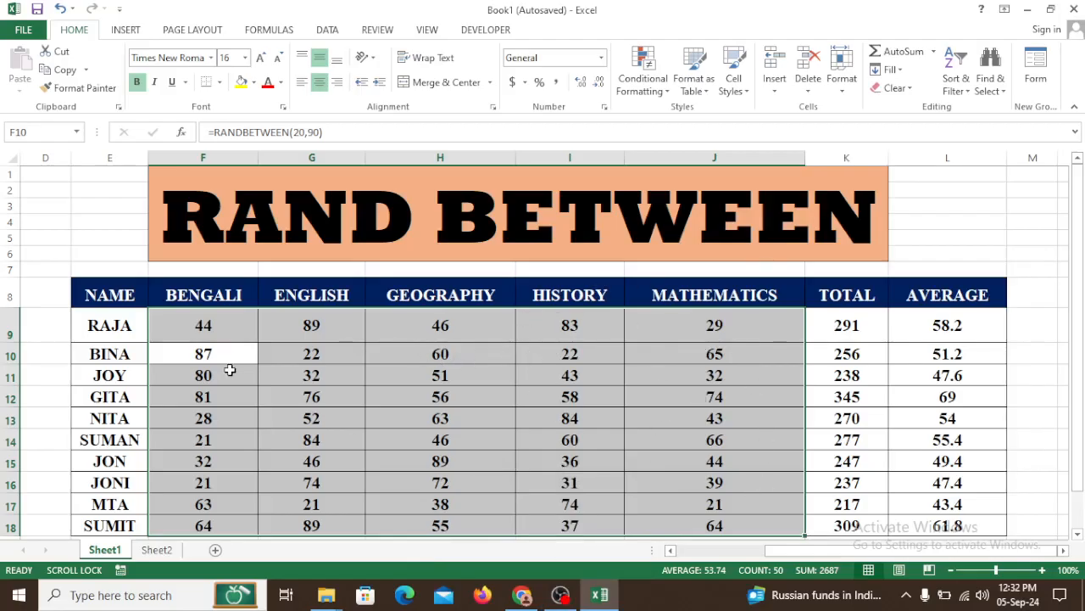
pyautogui.click(216, 329)
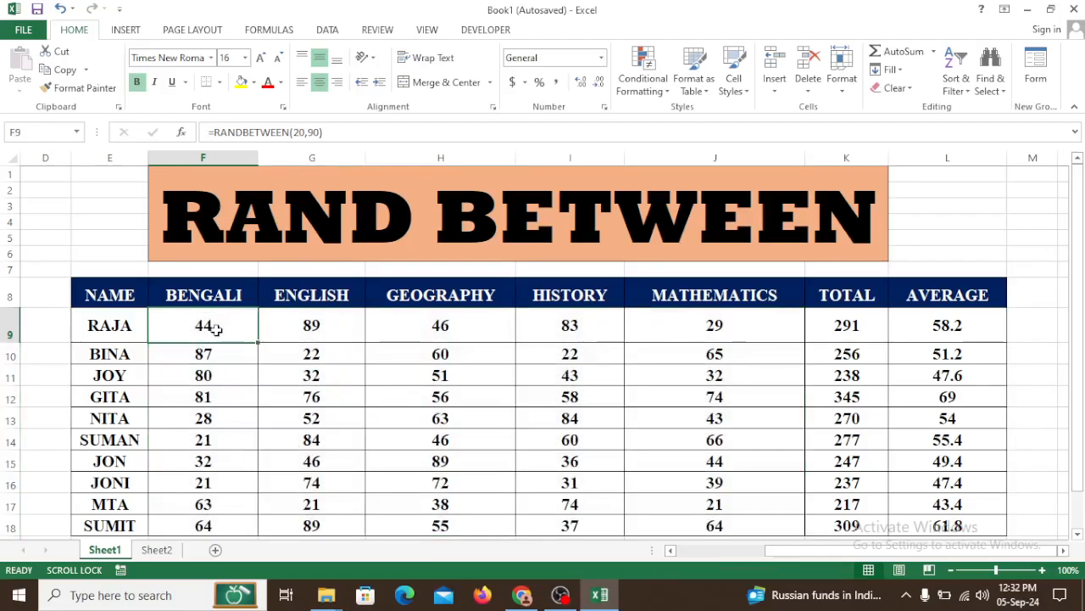
# Overwrite the random Bengali mark in F9 with 65
pyautogui.write('65')
pyautogui.press('Return')
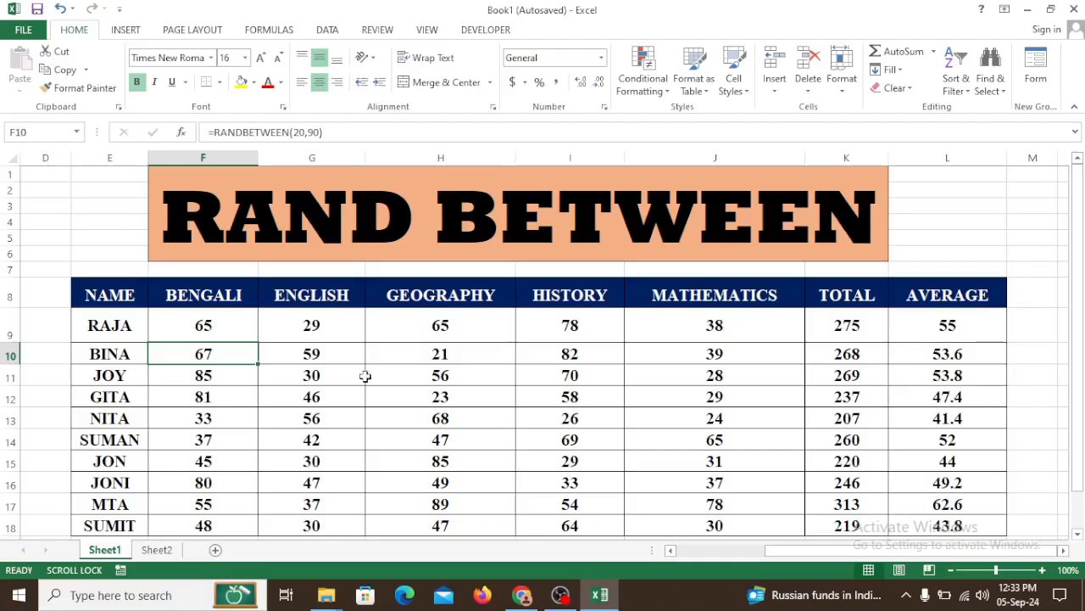
# Convert the marks in F9:J18 to static numbers by copying the range and pasting only its values in place
pyautogui.moveTo(226, 324); pyautogui.dragTo(557, 426)
pyautogui.moveTo(717, 526); pyautogui.dragTo(716, 527)
pyautogui.hotkey('ctrl', 'c')
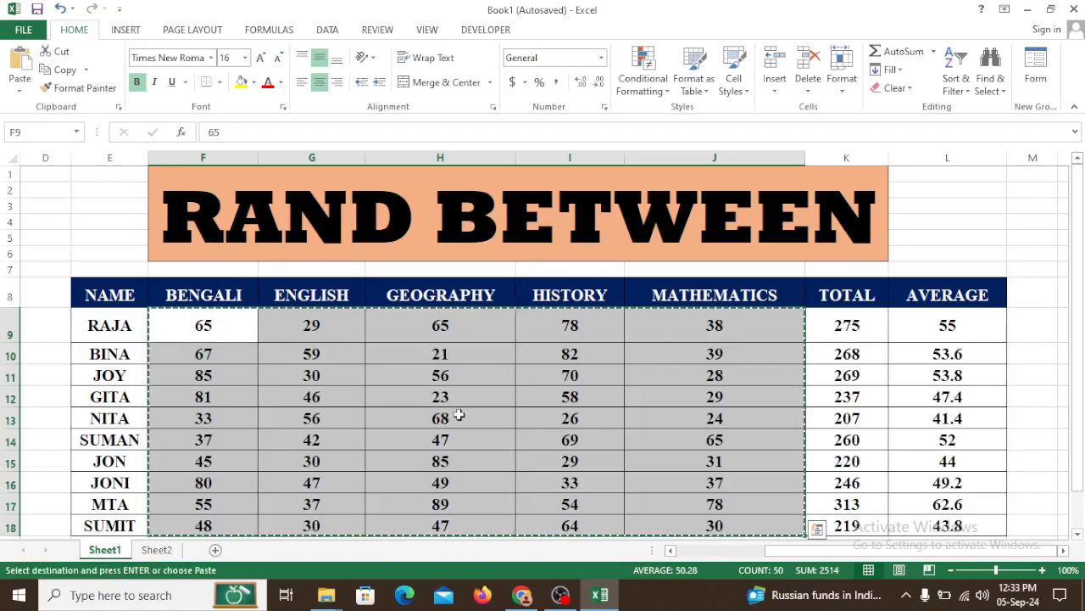
pyautogui.click(15, 94)
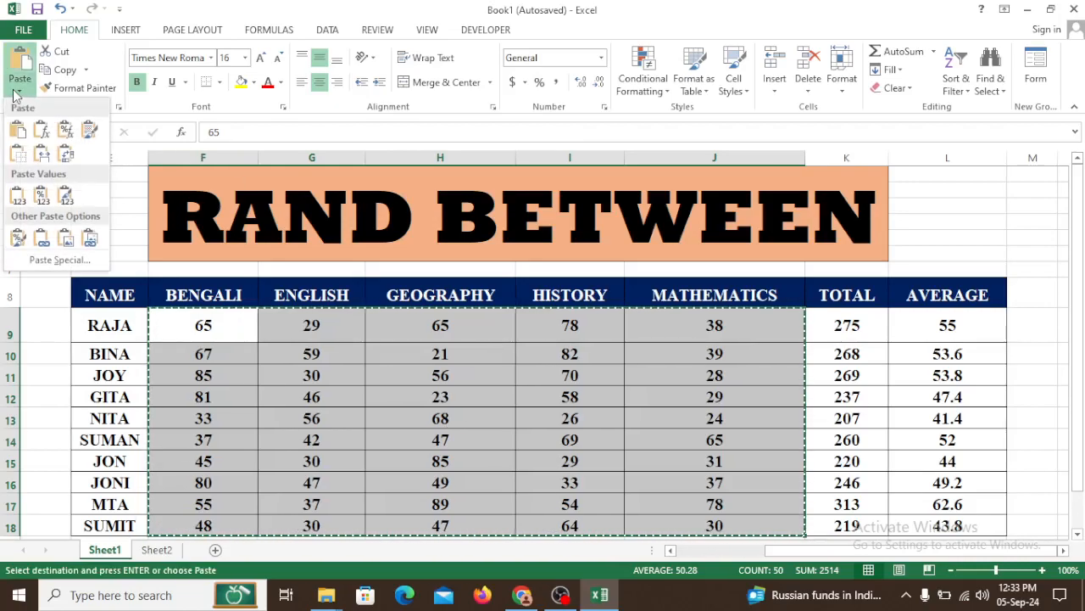
pyautogui.click(19, 201)
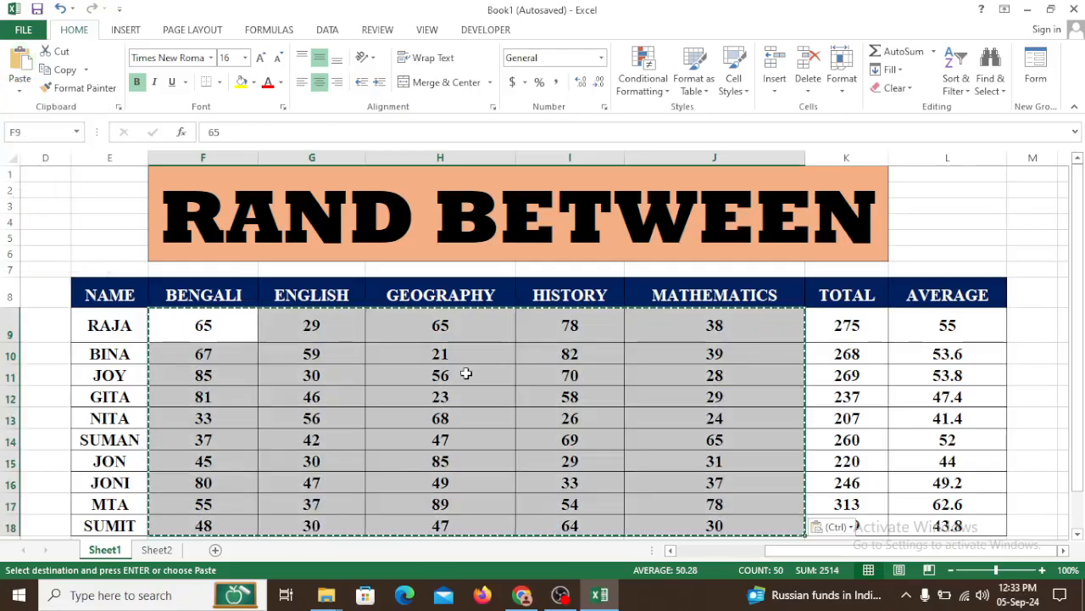
pyautogui.click(465, 373)
pyautogui.press('Escape')
# Set the first student's Bengali mark in F9 to 68 and English mark in G9 to 89
pyautogui.click(200, 338)
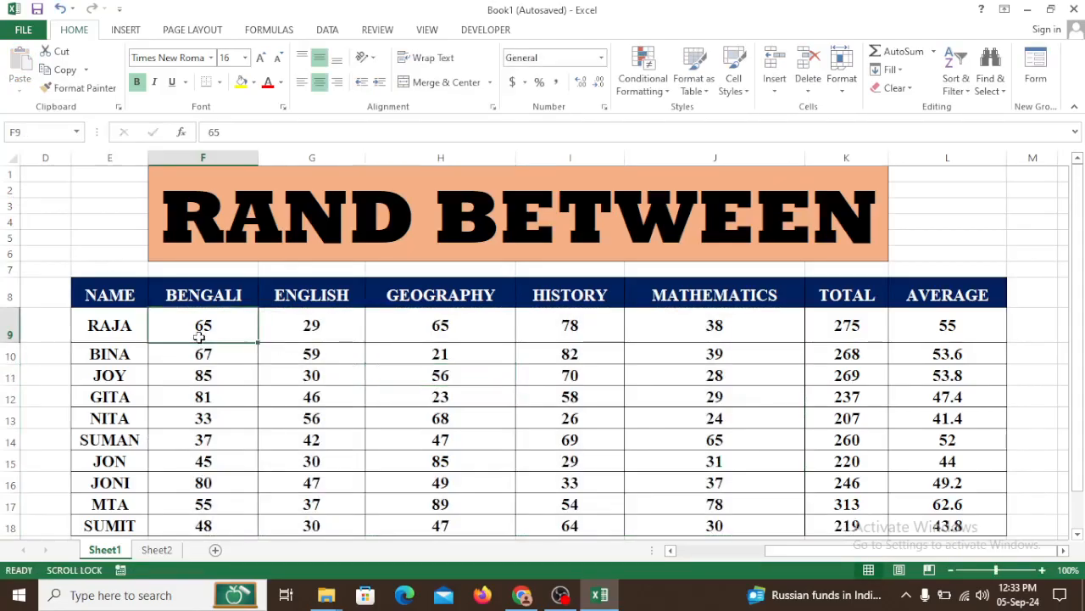
pyautogui.write('68')
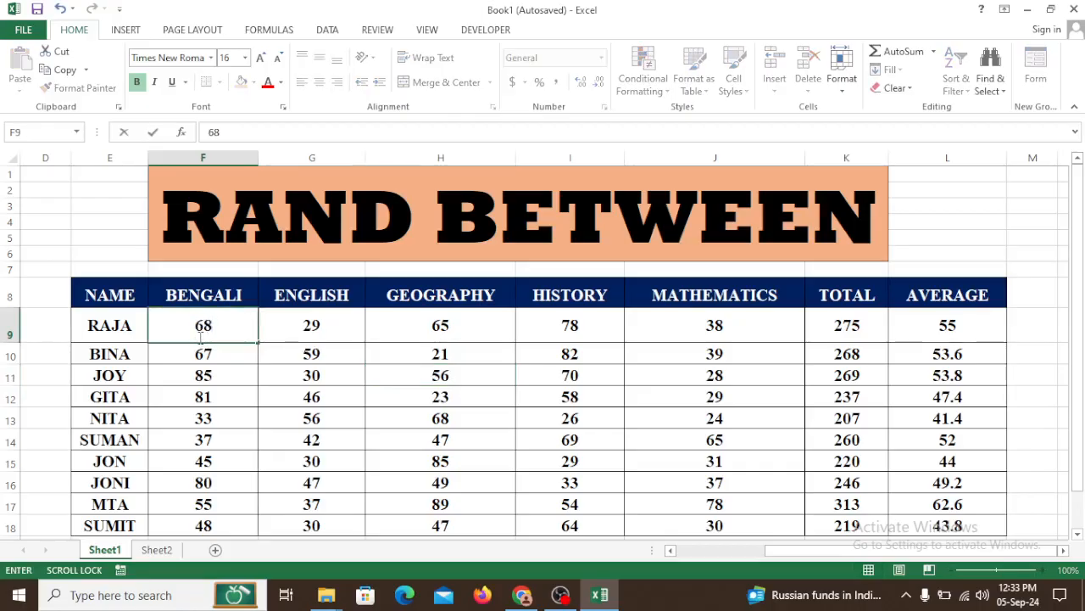
pyautogui.press('Return')
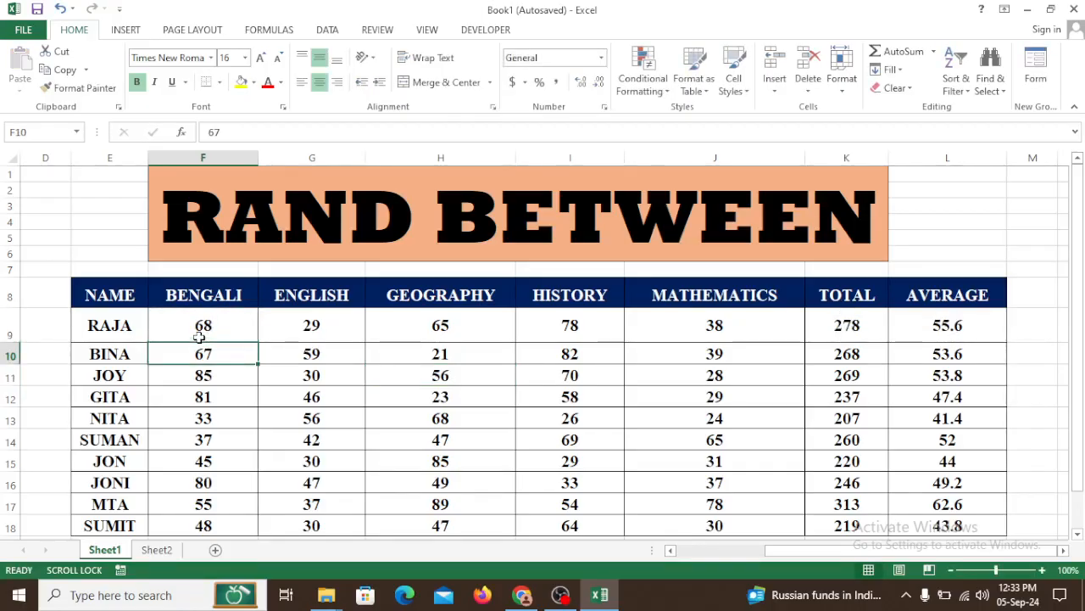
pyautogui.click(348, 324)
pyautogui.write('89')
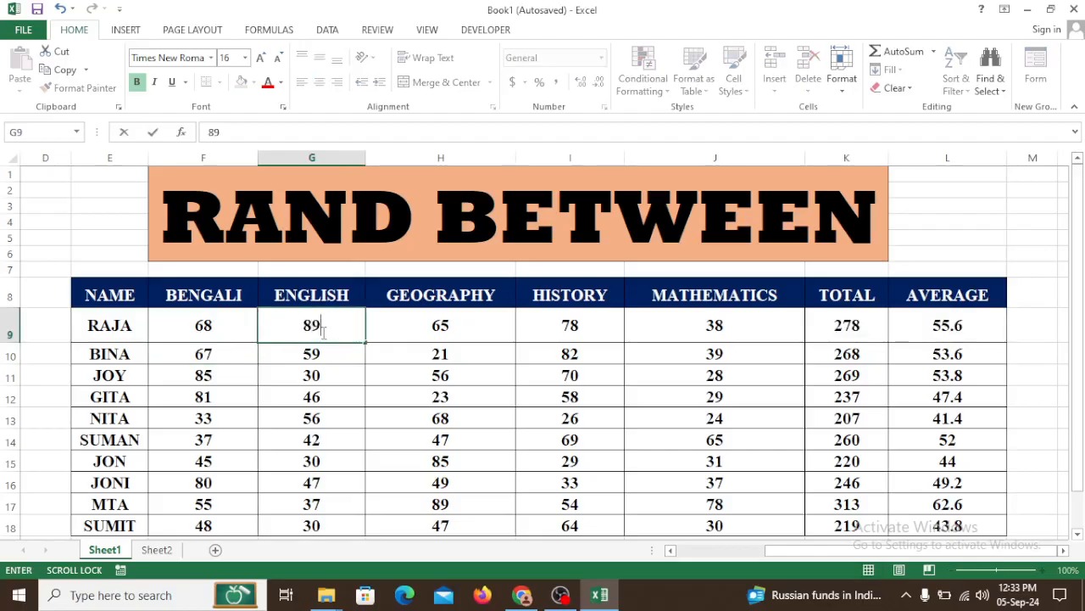
pyautogui.press('Return')
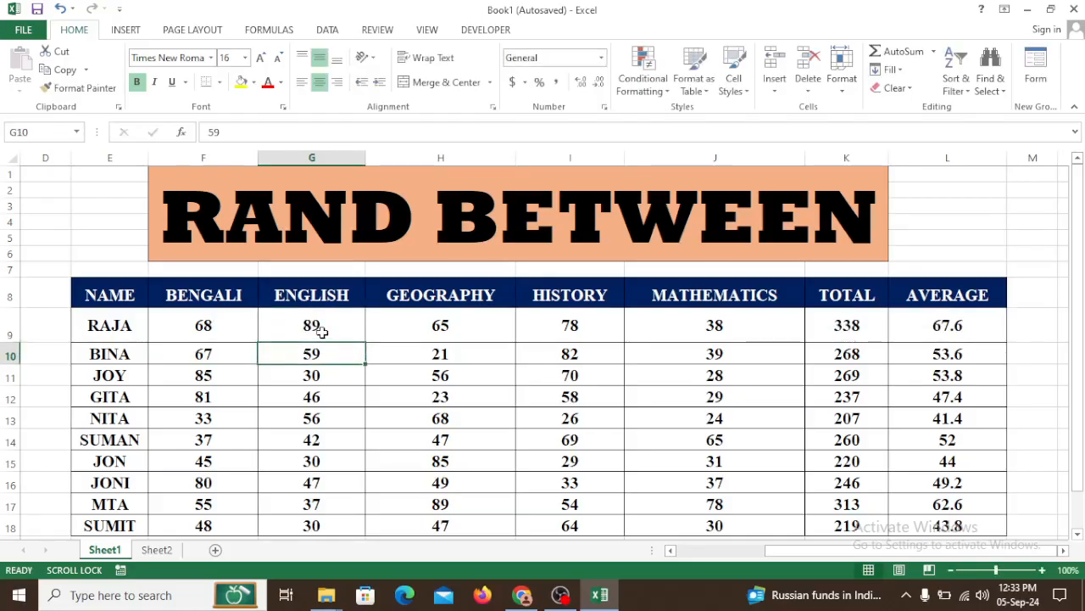